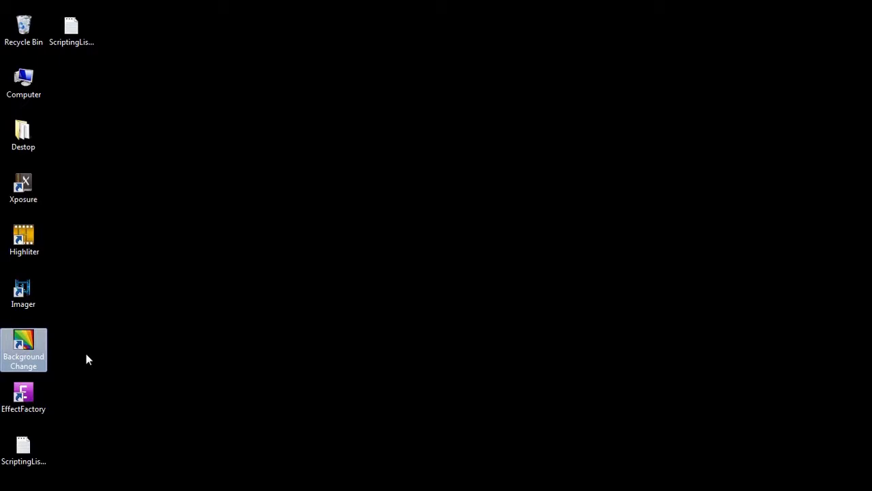
- Run Background Changer as administrator and apply the green background with orange leaves from the white-background set to the woman's portrait
right_click(37, 358)
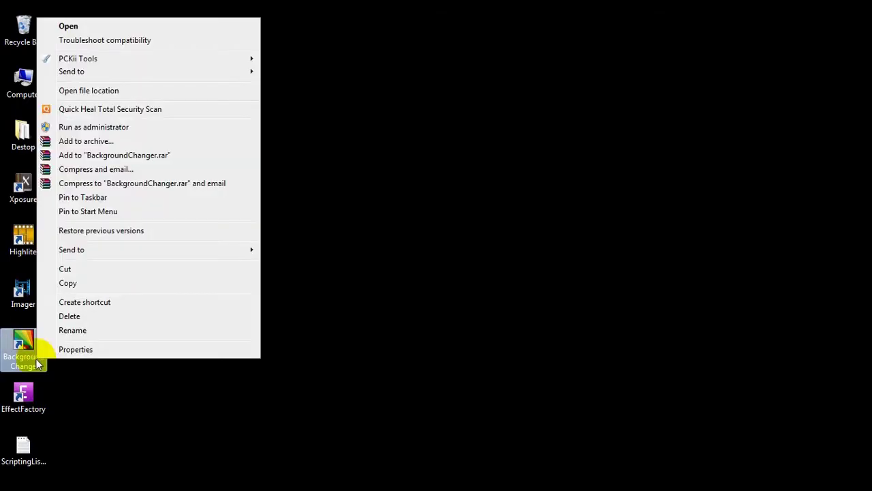
click(106, 128)
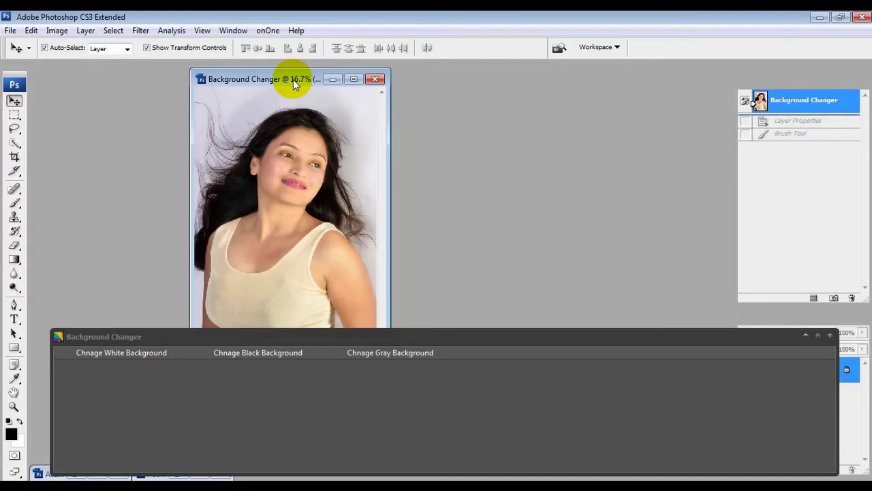
click(154, 351)
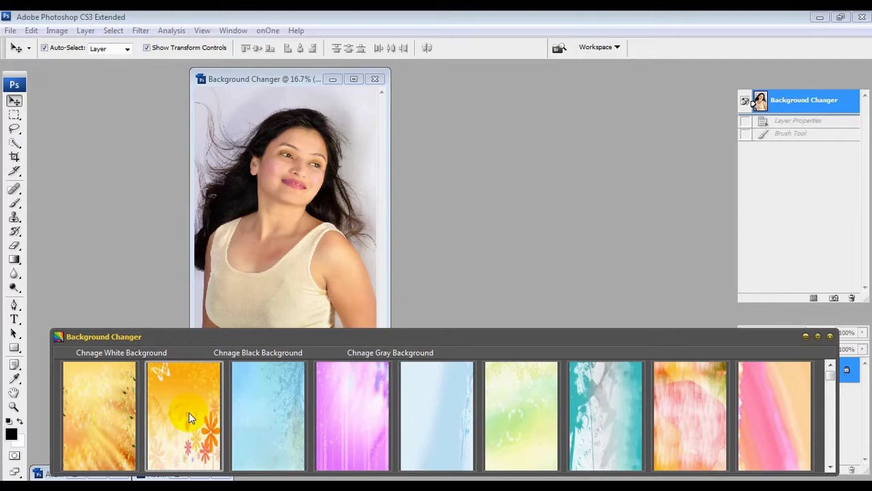
scroll(339, 429, down, 4)
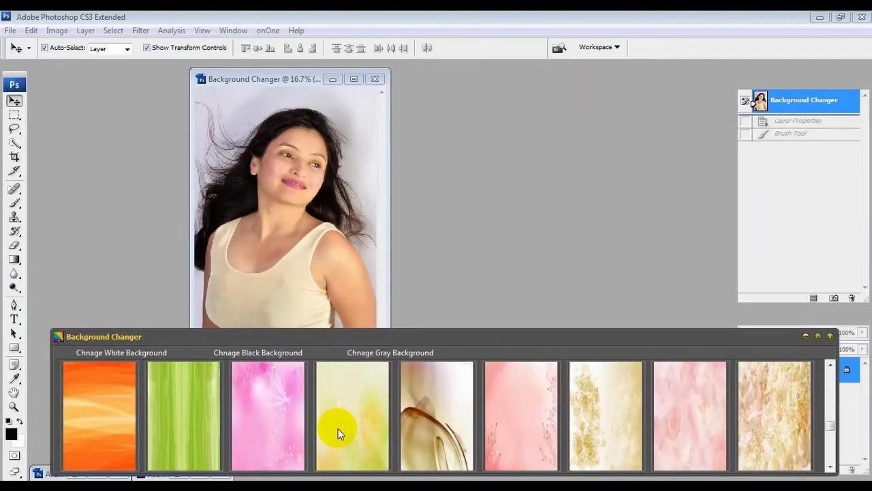
scroll(338, 433, down, 2)
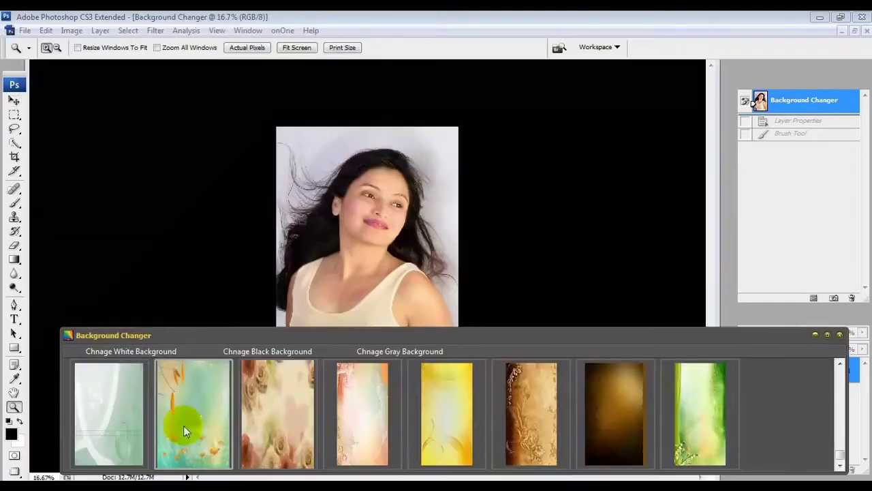
click(183, 421)
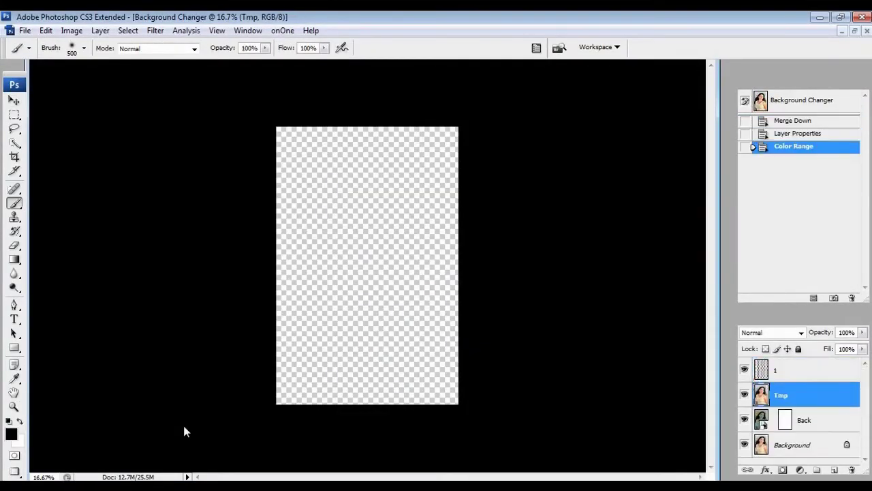
- Paint black on the Body layer mask with an enlarged brush, finishing at 800 px, to restore the woman's body and face
key(bracketright)
key(bracketright)
key(bracketright)
key(bracketright)
mouse_move(337, 300)
mouse_down()
mouse_move(375, 302)
mouse_move(386, 284)
mouse_move(391, 396)
mouse_move(332, 334)
mouse_move(330, 361)
mouse_move(353, 246)
mouse_move(341, 195)
mouse_move(360, 185)
mouse_move(332, 195)
mouse_move(337, 225)
mouse_up()
key(bracketleft)
mouse_move(351, 344)
mouse_down()
mouse_move(341, 263)
mouse_move(360, 204)
mouse_move(377, 210)
mouse_up()
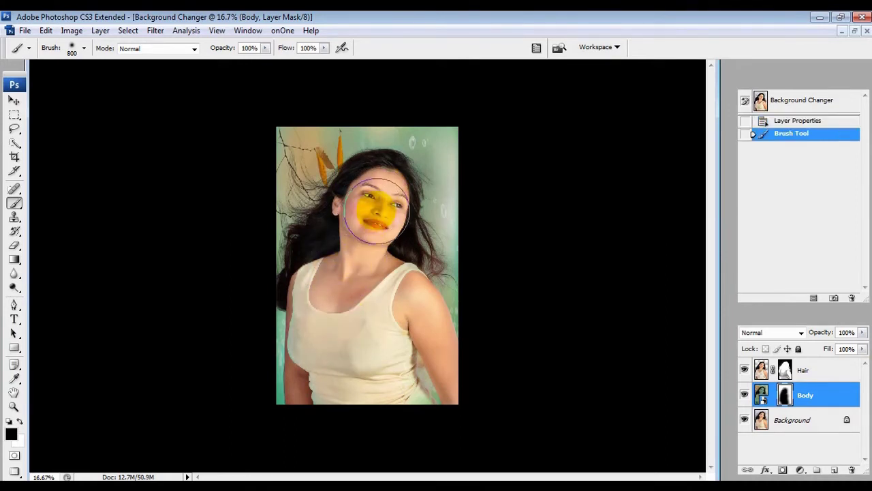
- Examine the woman's hair edges and face against the new background at 100%, then fit the whole image on screen
key(z)
key(ctrl+alt+0)
scroll(340, 224, up, 15)
scroll(341, 224, left, 5)
drag(630, 273, 198, 202)
drag(469, 318, 440, 205)
drag(469, 374, 434, 216)
drag(456, 324, 464, 413)
drag(566, 308, 575, 454)
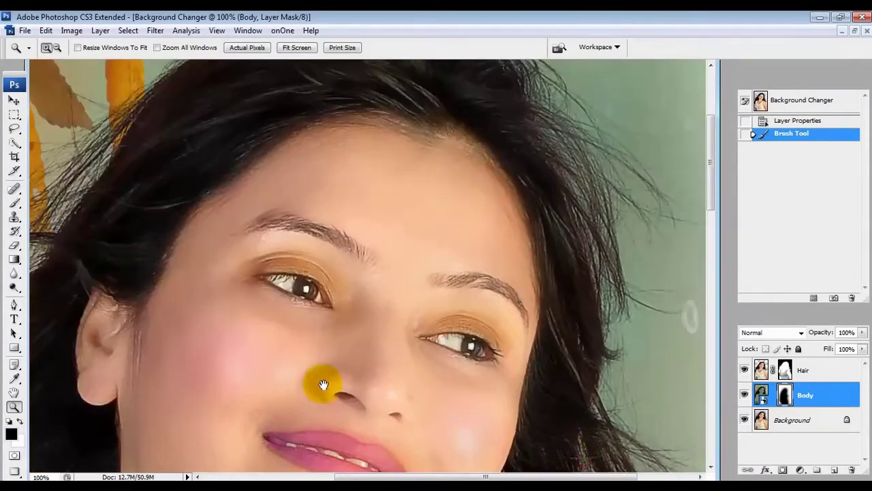
drag(323, 385, 350, 189)
click(296, 48)
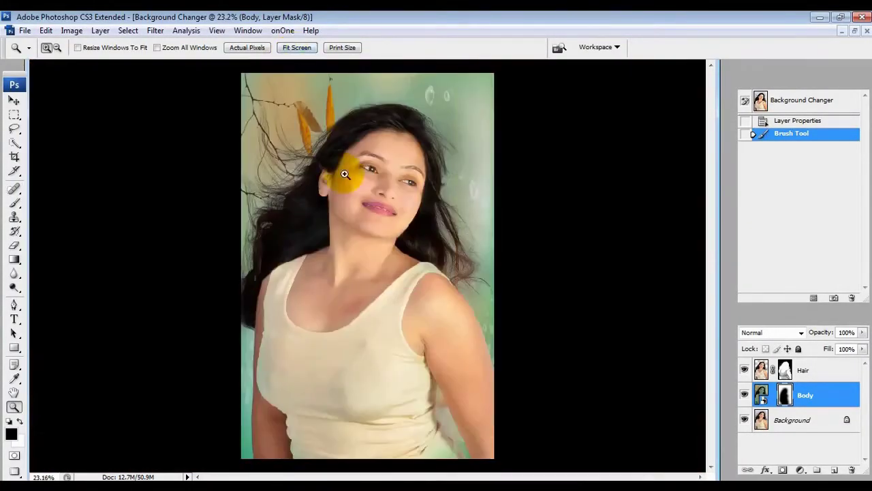
- Open the Body layer's smart object contents and enlarge, rotate and reposition the Back texture layer with Free Transform
click(761, 396)
double_click(762, 399)
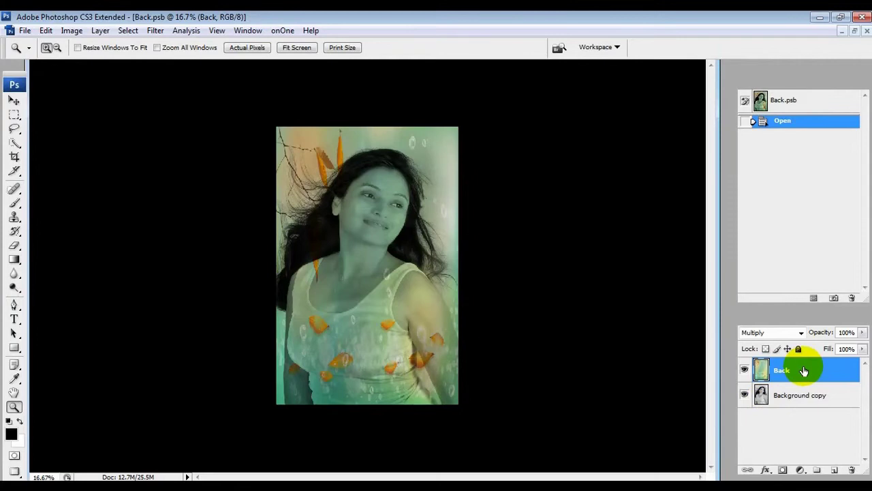
key(ctrl+t)
drag(395, 142, 405, 171)
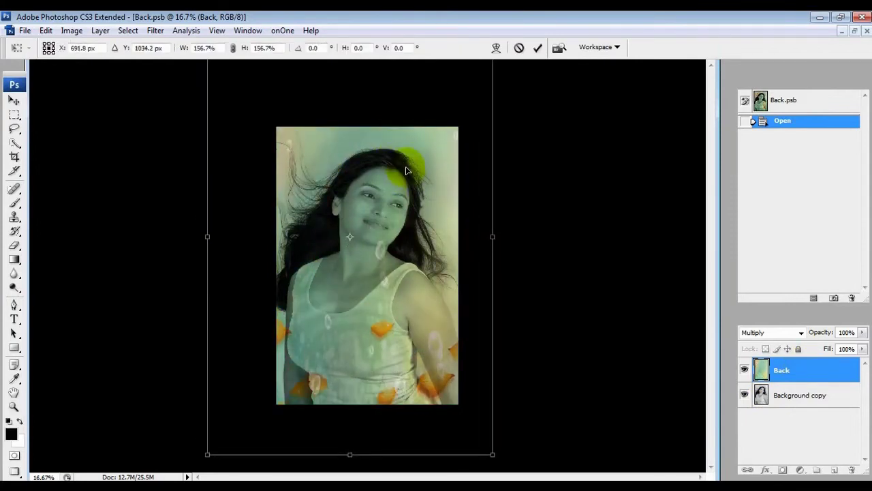
key(Return)
- Shift the Back layer's hue to pink and blue tones with Hue/Saturation, and save and close Back.psb
key(ctrl+u)
drag(662, 298, 728, 299)
click(792, 268)
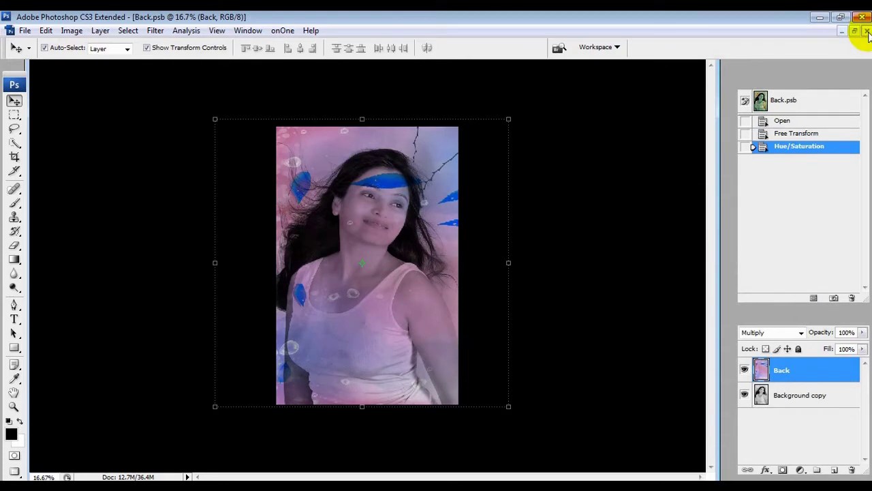
click(867, 31)
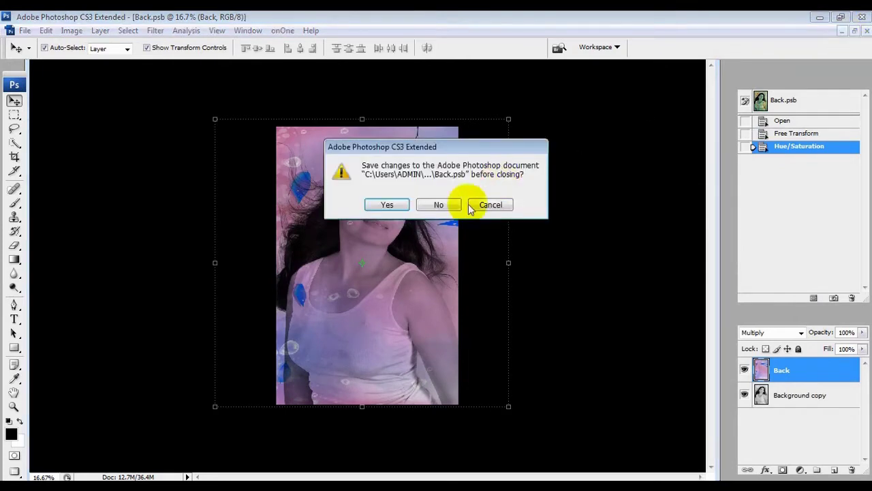
click(401, 211)
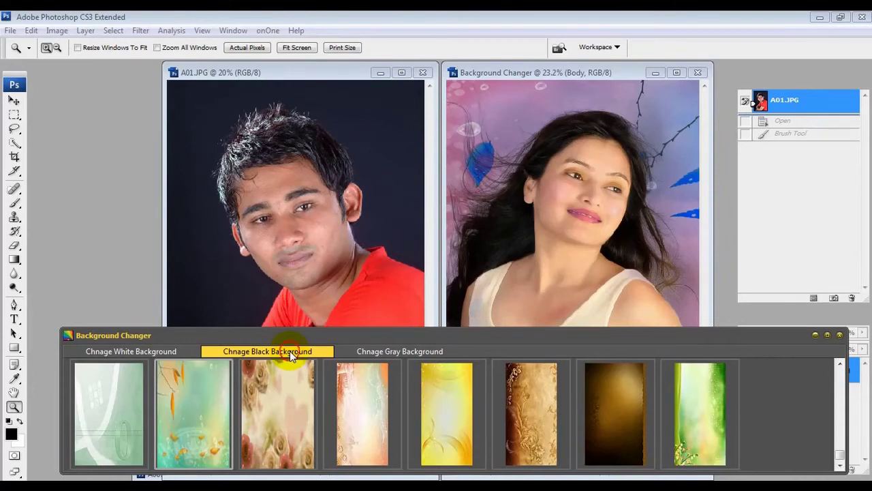
- Apply the golden swirl background from the black-background set to A01.JPG and brush the Body mask to restore the man's body
click(290, 351)
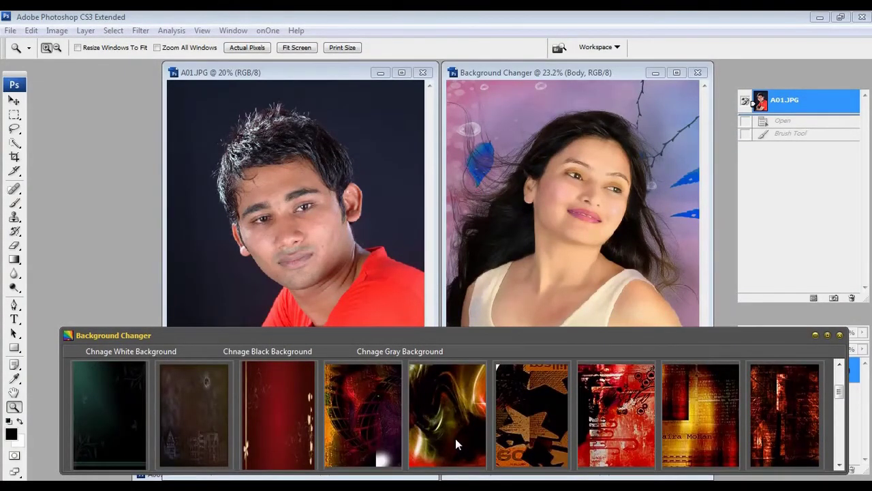
click(456, 440)
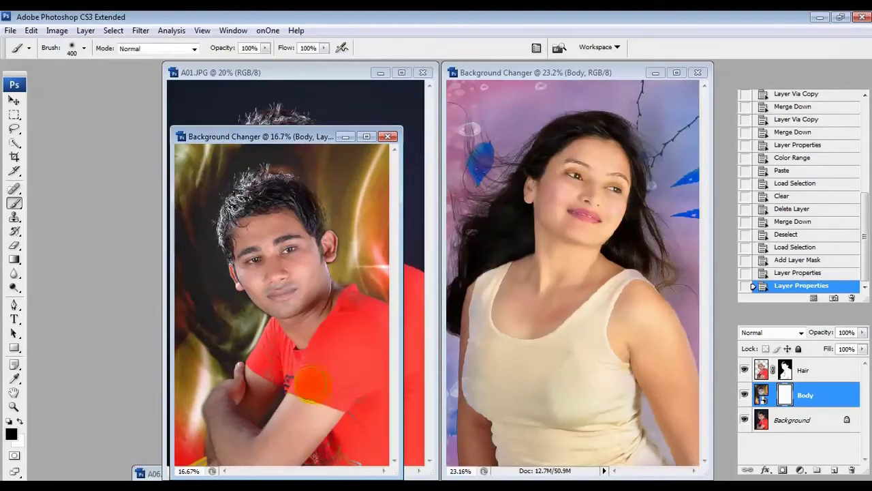
drag(311, 385, 282, 401)
- Examine the man's face and hair cutout full screen at 100%, then fit the whole image on screen
click(14, 406)
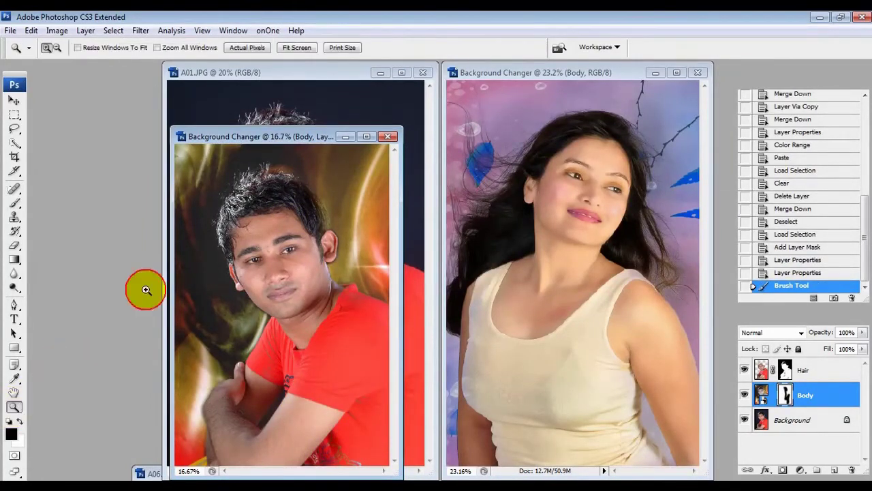
key(f)
right_click(364, 170)
click(397, 198)
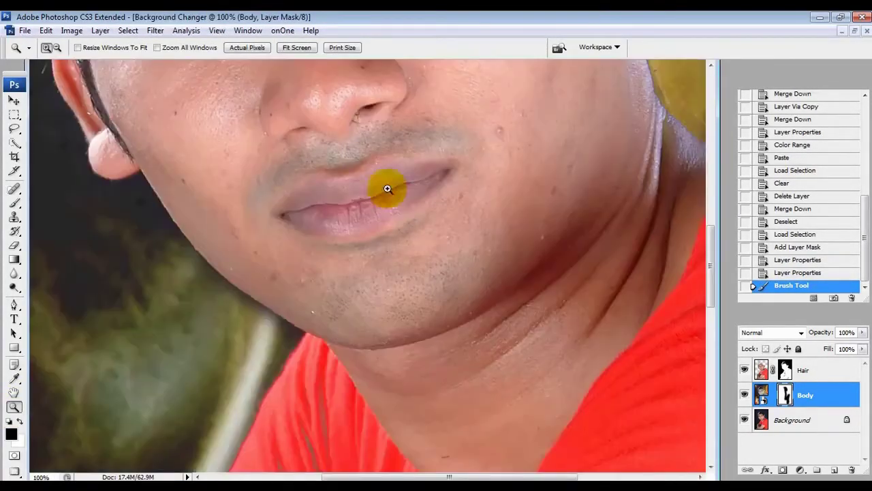
scroll(387, 189, up, 15)
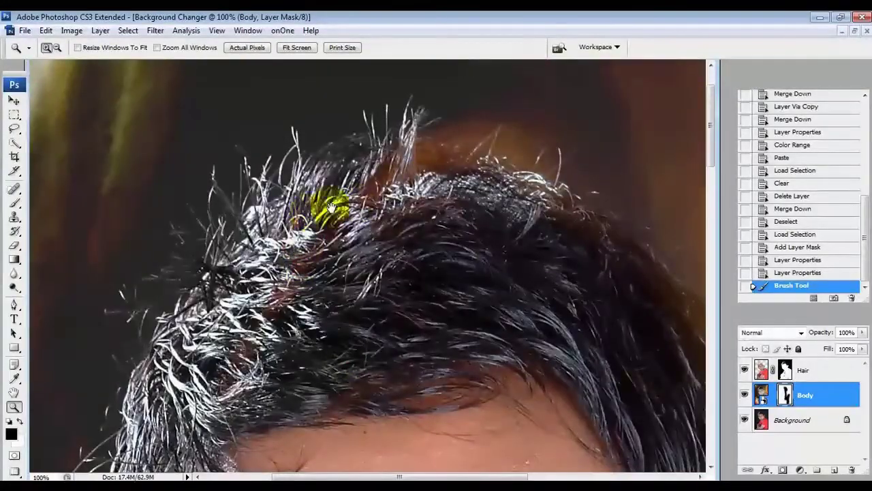
drag(495, 287, 350, 289)
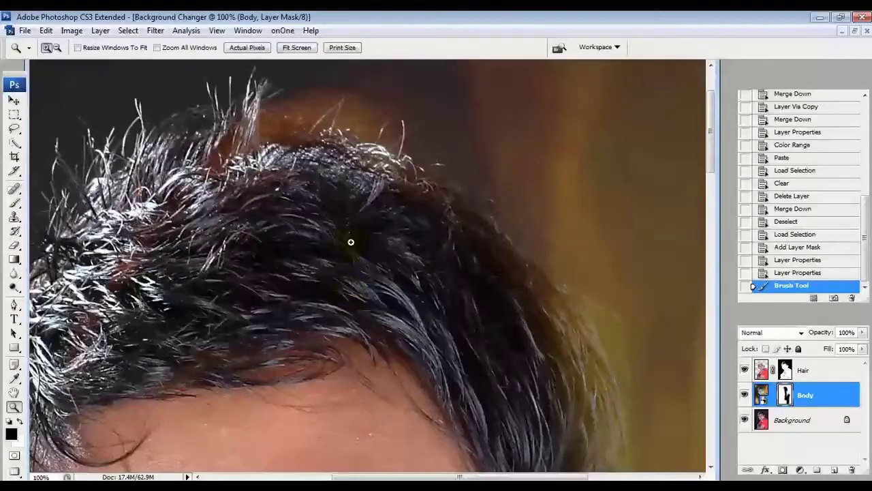
click(297, 48)
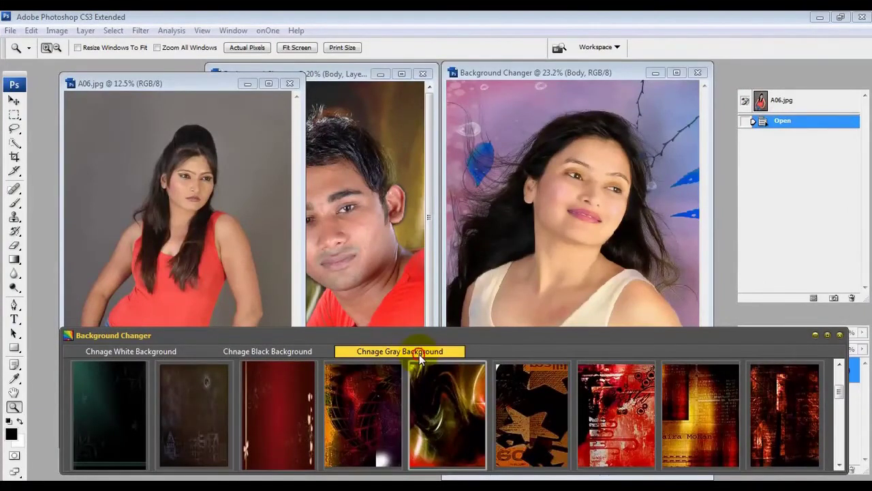
- Apply the yellow-and-red abstract background from the gray-background set to A06.jpg and restore the woman on the Body mask with a 600 px brush
click(419, 352)
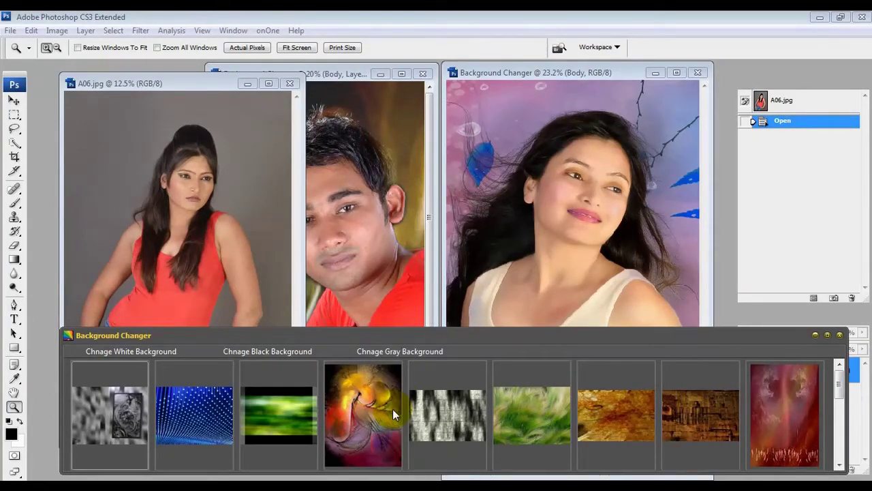
click(375, 416)
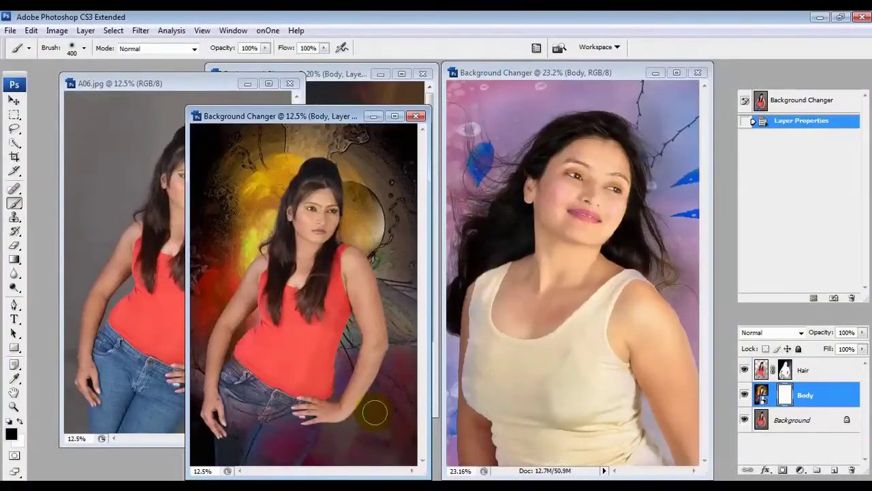
key(bracketright)
key(bracketright)
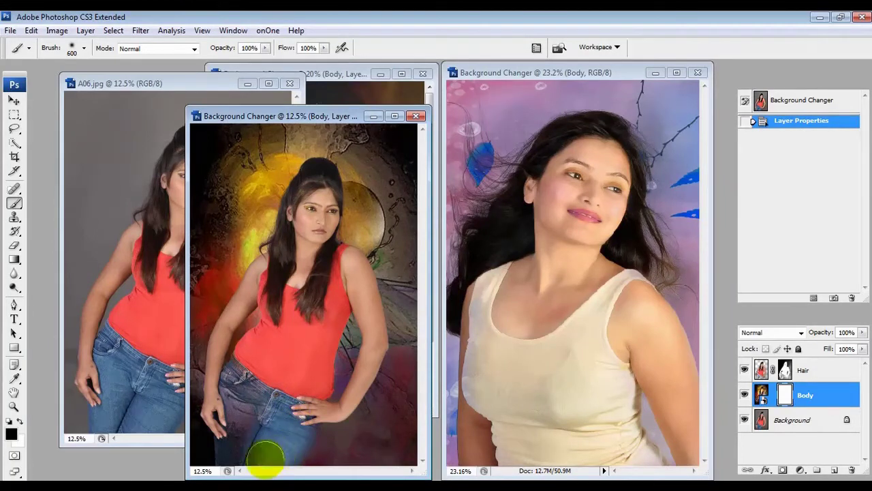
click(246, 370)
mouse_move(247, 371)
mouse_down()
mouse_move(290, 334)
mouse_move(300, 252)
mouse_move(319, 204)
mouse_up()
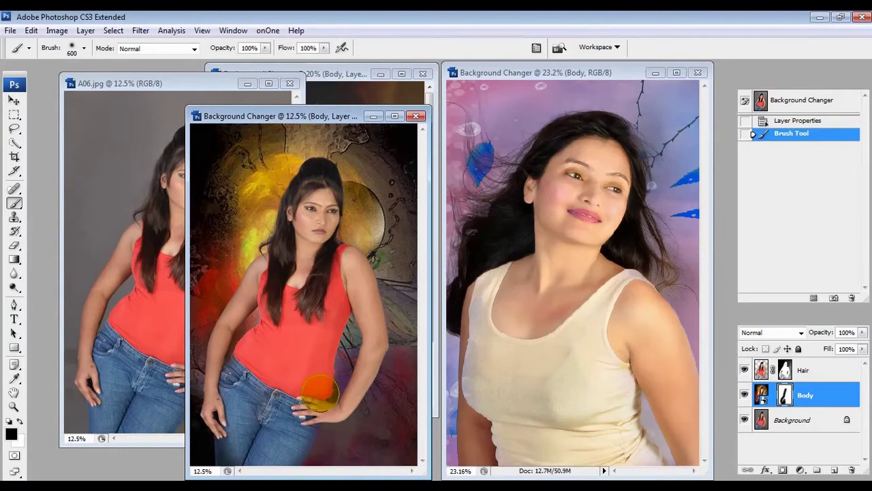
- Maximize the composited A06 portrait and examine the woman's hair details at 100%
click(395, 116)
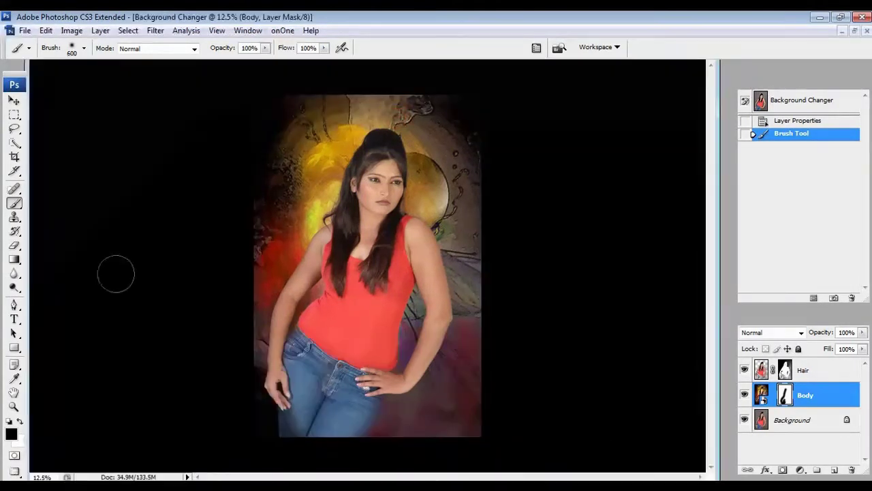
click(14, 406)
right_click(356, 244)
click(405, 270)
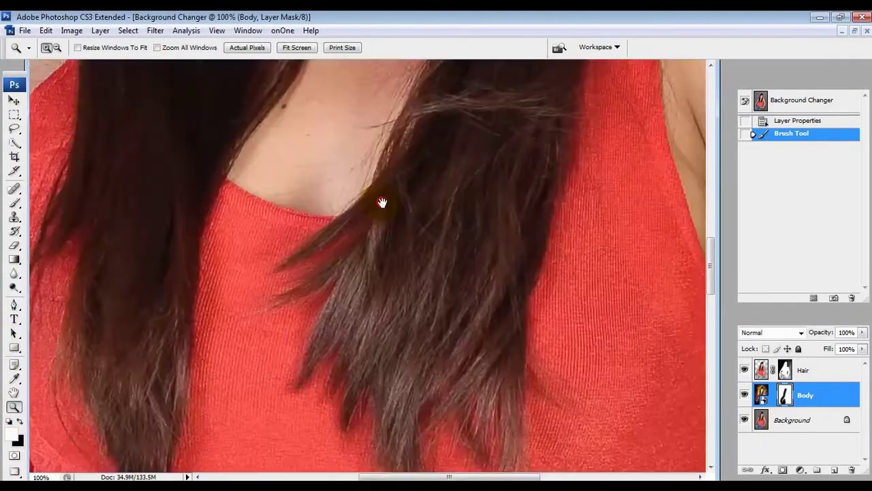
drag(325, 345, 432, 364)
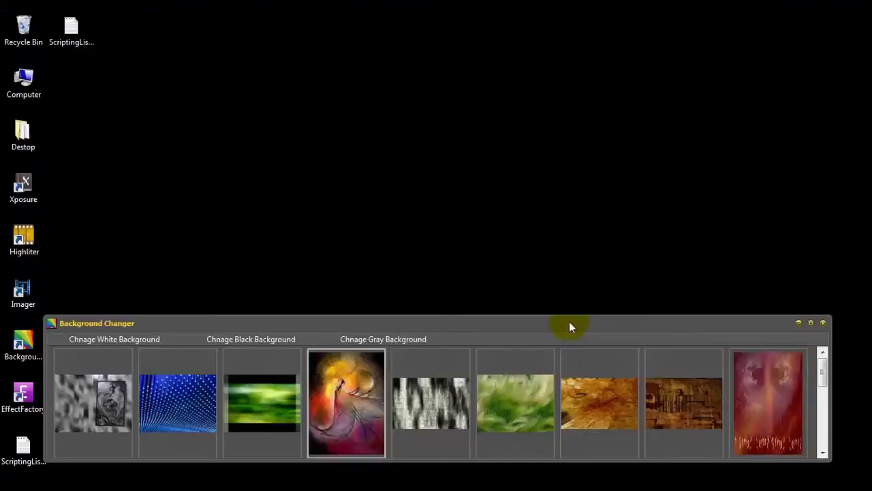
- Reposition the Background Changer window on the desktop and display its white-background set
drag(569, 321, 587, 333)
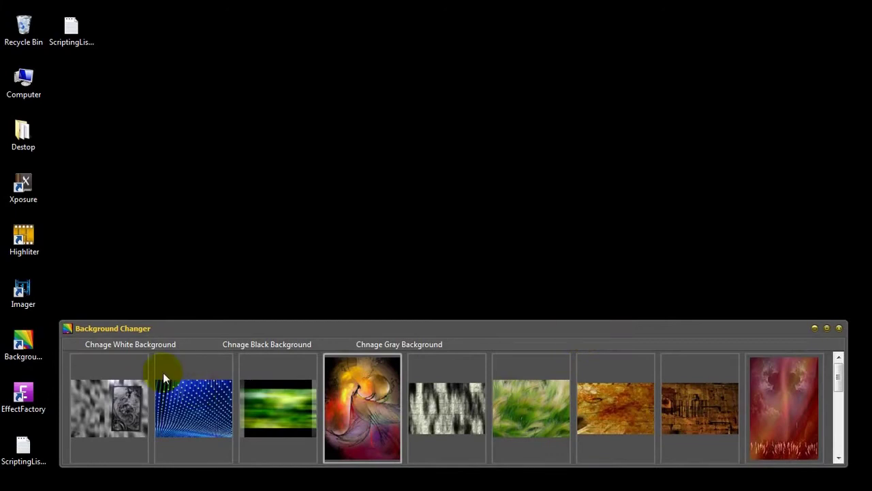
click(142, 347)
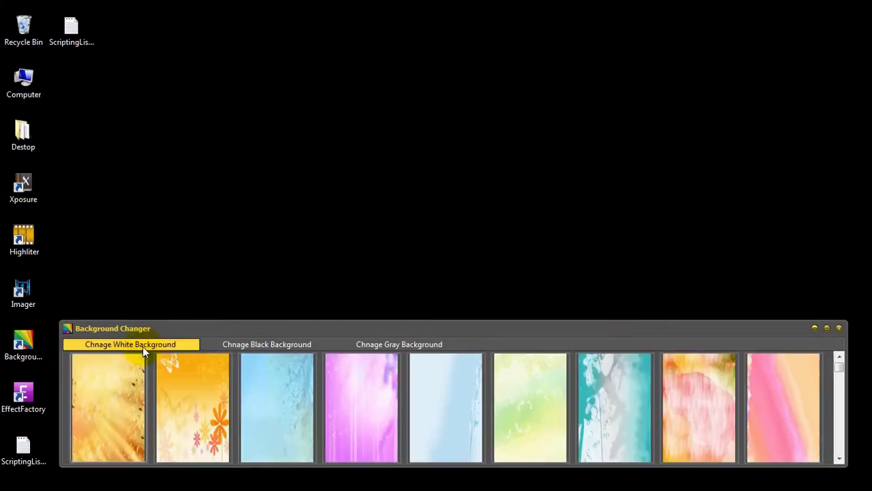
- Open the Background Changer shortcut's file location and look at the White, Gray and Black folders in BackgroundChange
click(35, 346)
right_click(35, 349)
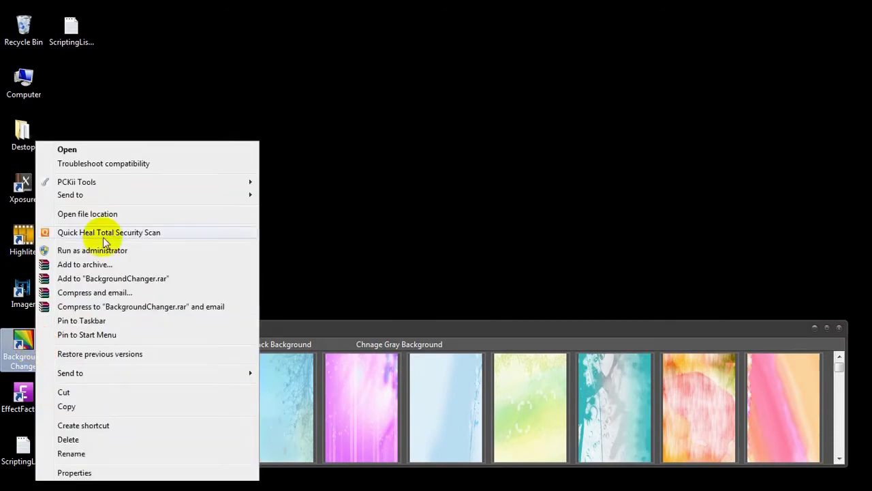
click(111, 214)
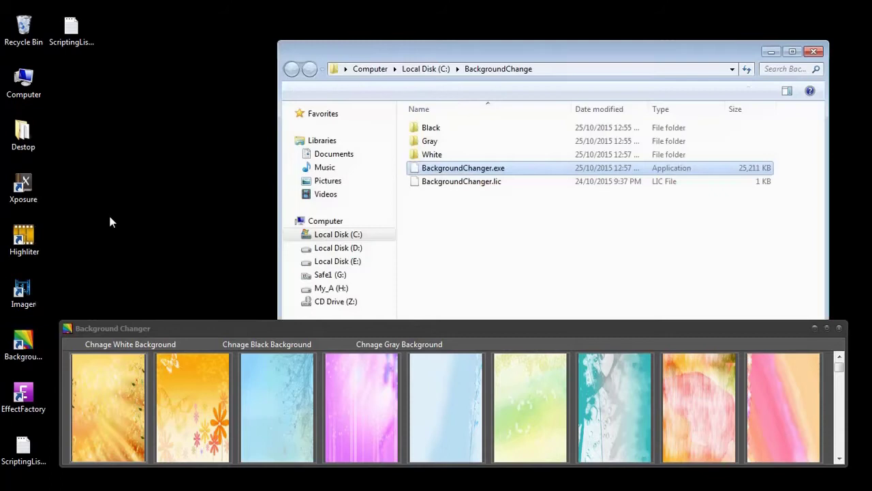
click(485, 236)
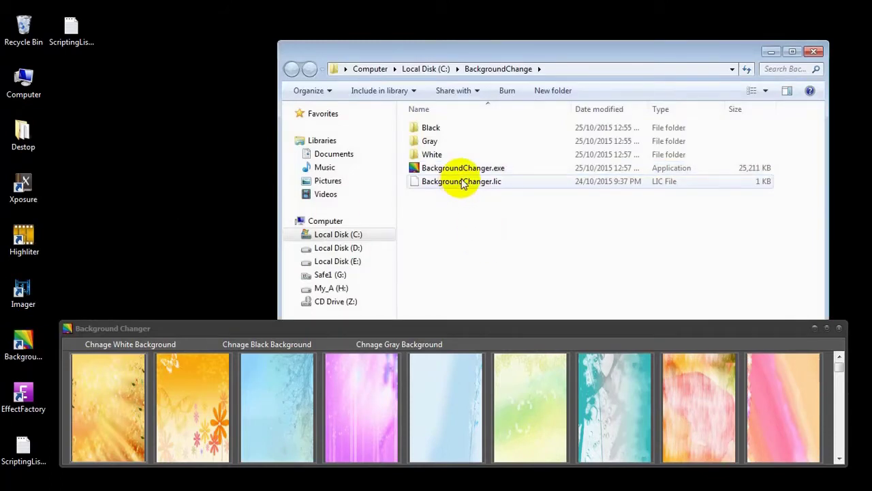
click(431, 153)
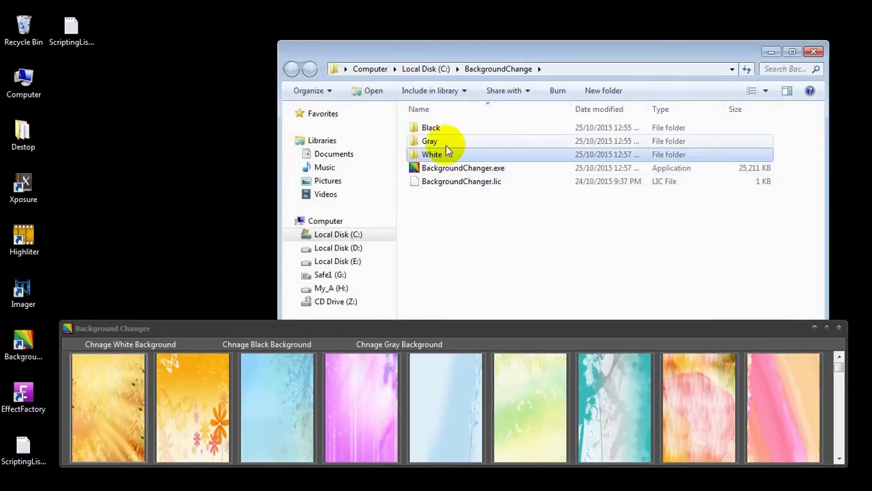
click(446, 142)
click(448, 129)
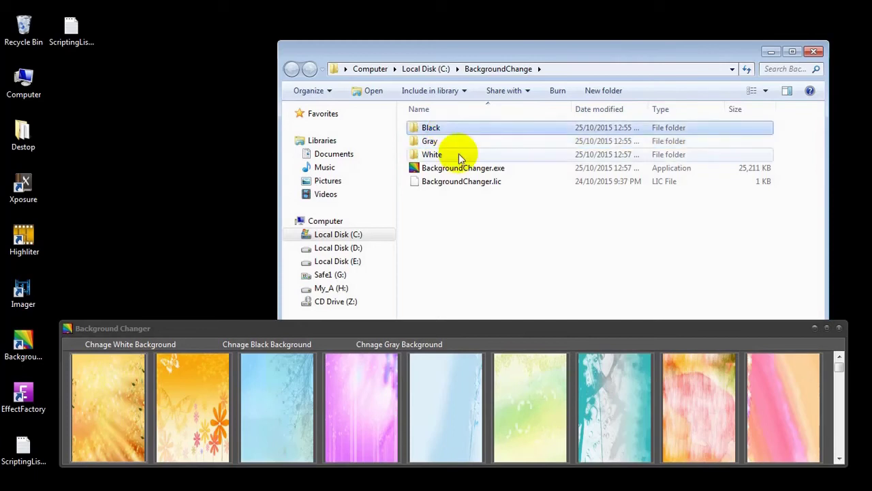
- Open the White folder in a maximized window with Background Changer minimized and look through its background images
double_click(458, 154)
click(789, 53)
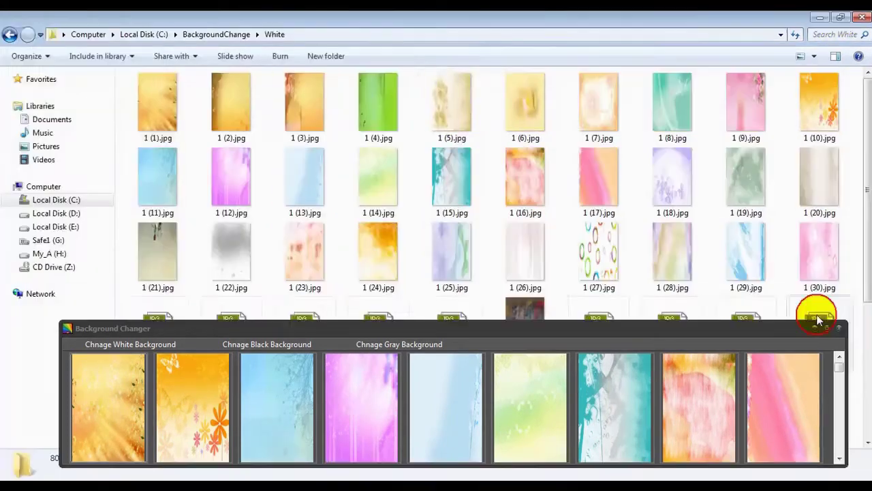
click(815, 329)
click(689, 328)
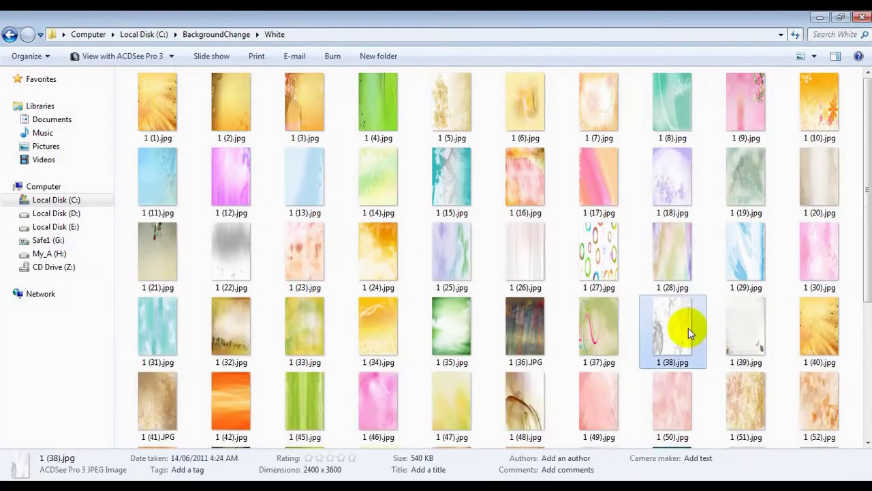
scroll(688, 327, down, 3)
scroll(688, 328, up, 3)
click(10, 34)
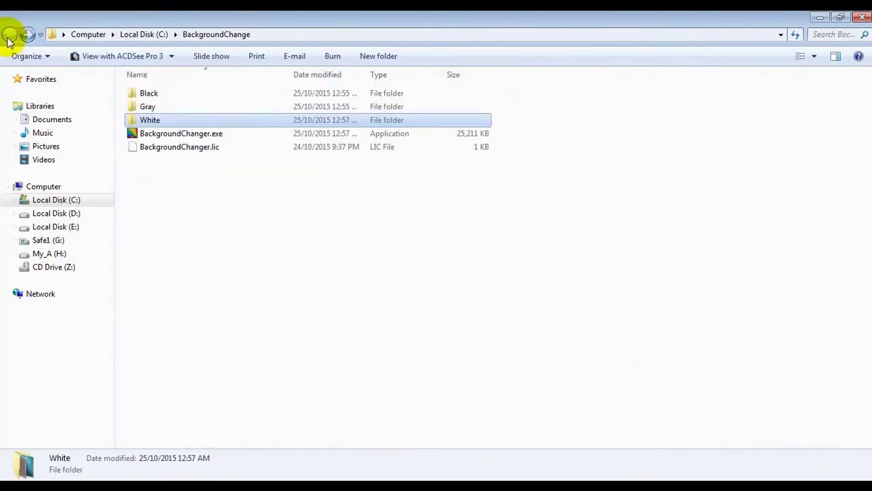
- Look through the background images in the Gray folder and the Black folder, returning to the BackgroundChange folder
click(169, 107)
double_click(169, 107)
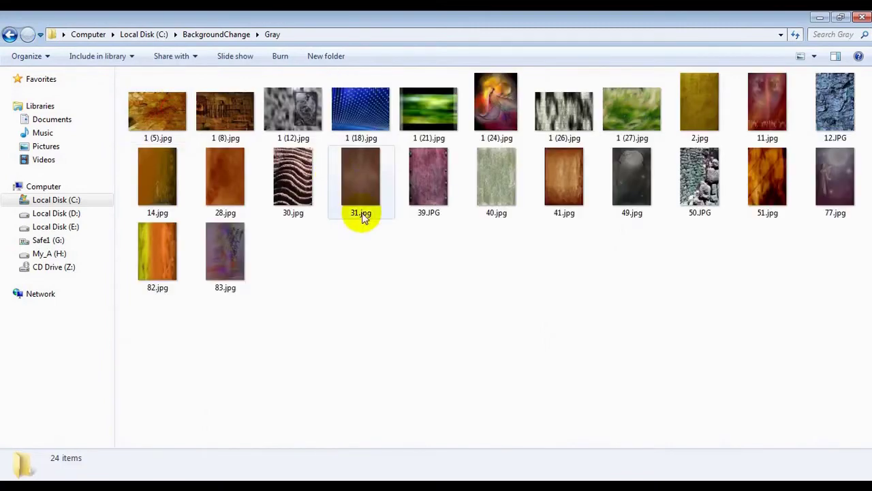
click(9, 34)
click(165, 94)
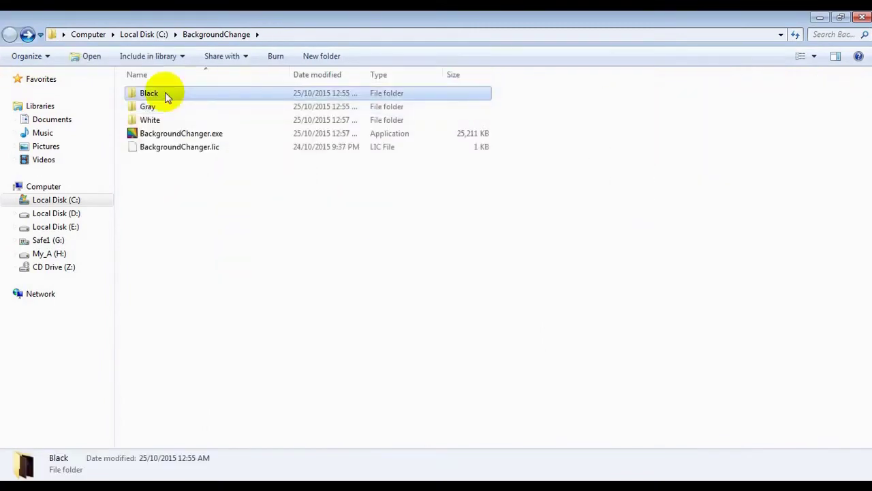
double_click(165, 93)
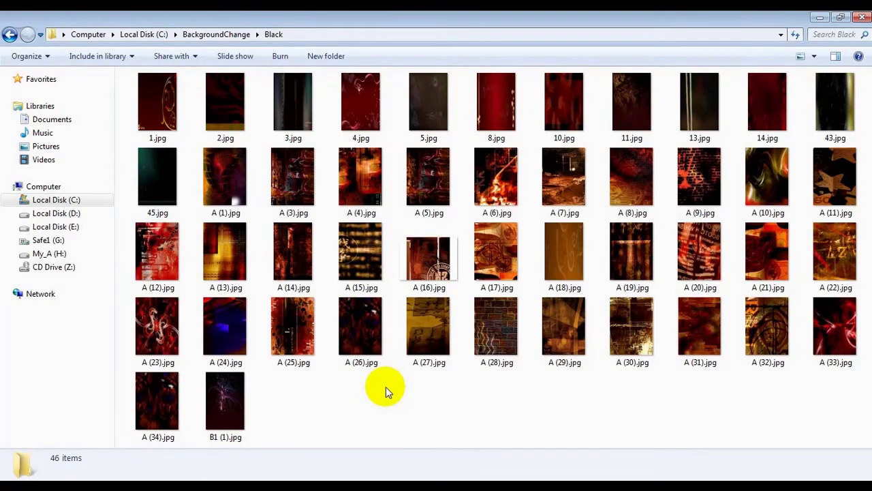
click(10, 34)
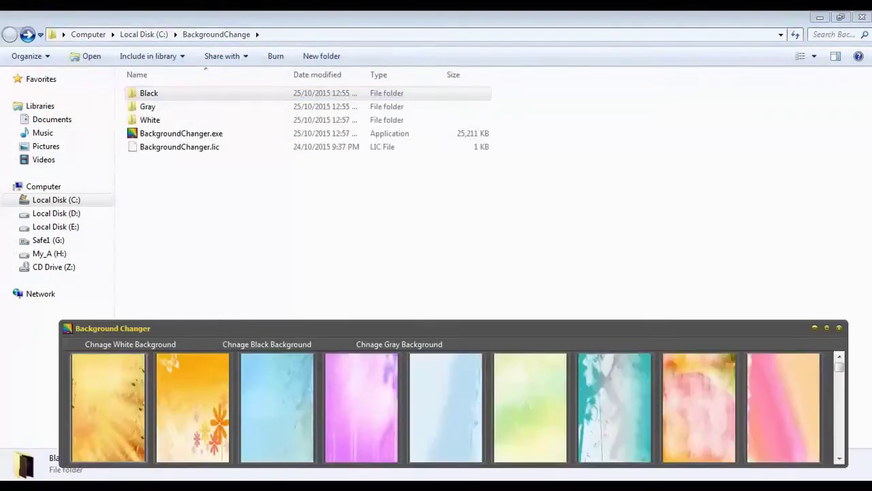